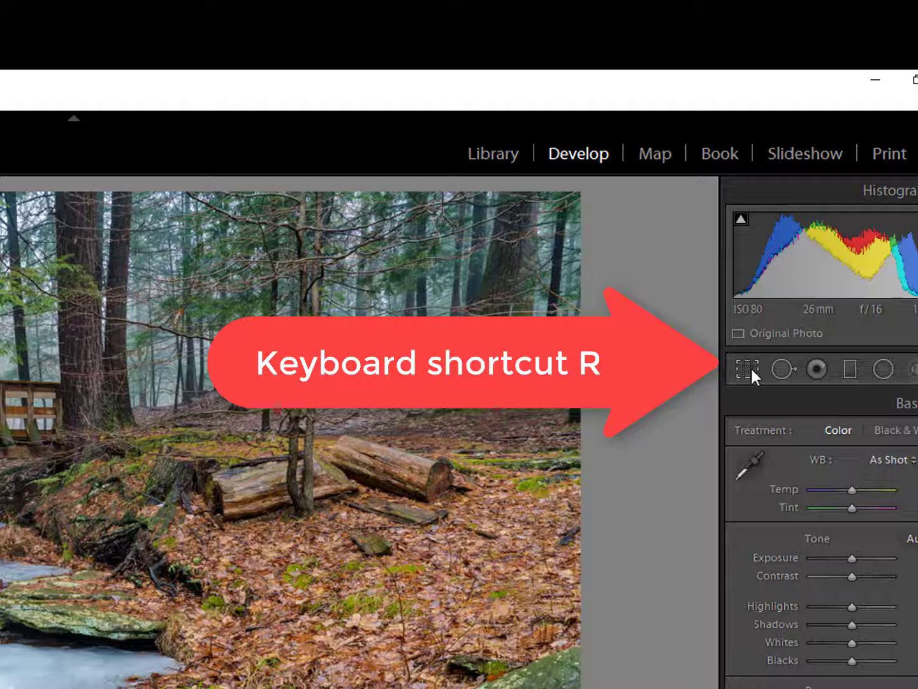
# Lock the crop aspect to 2 x 3 / 4 x 6, then reopen the crop overlay with R.
pyautogui.click(751, 366)
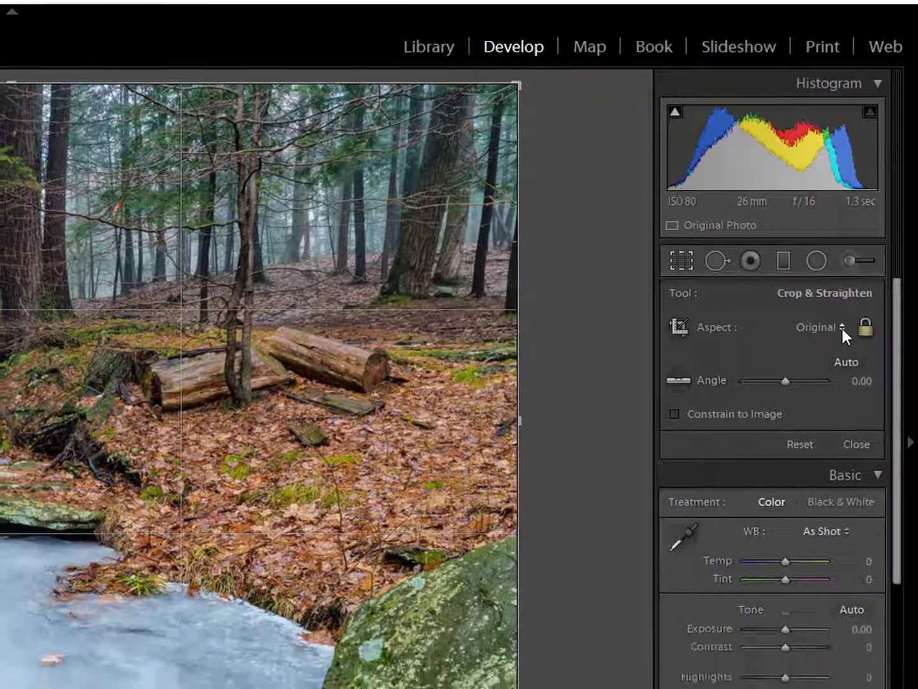
pyautogui.click(843, 437)
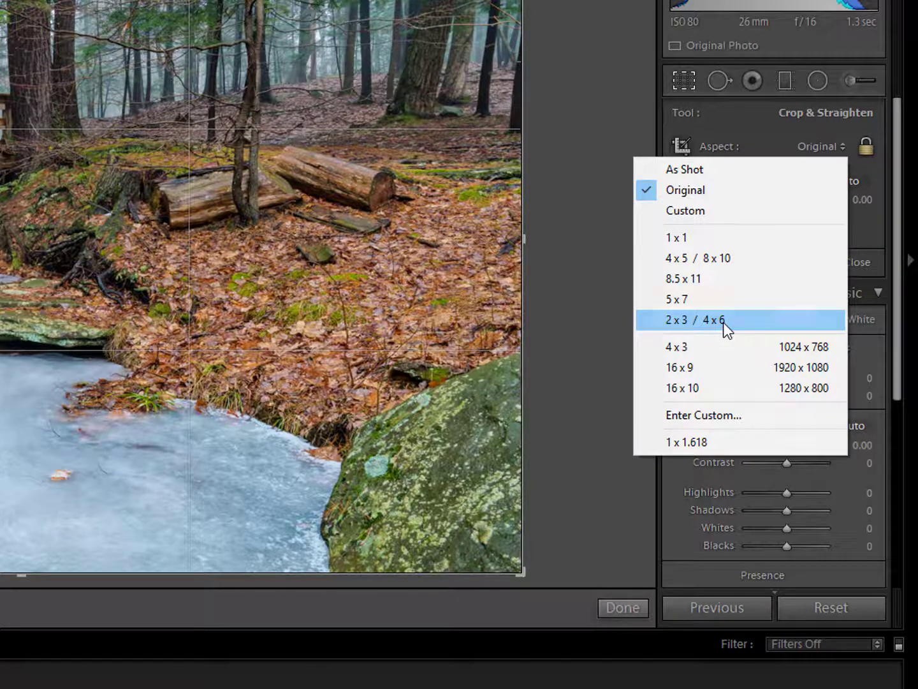
pyautogui.click(724, 322)
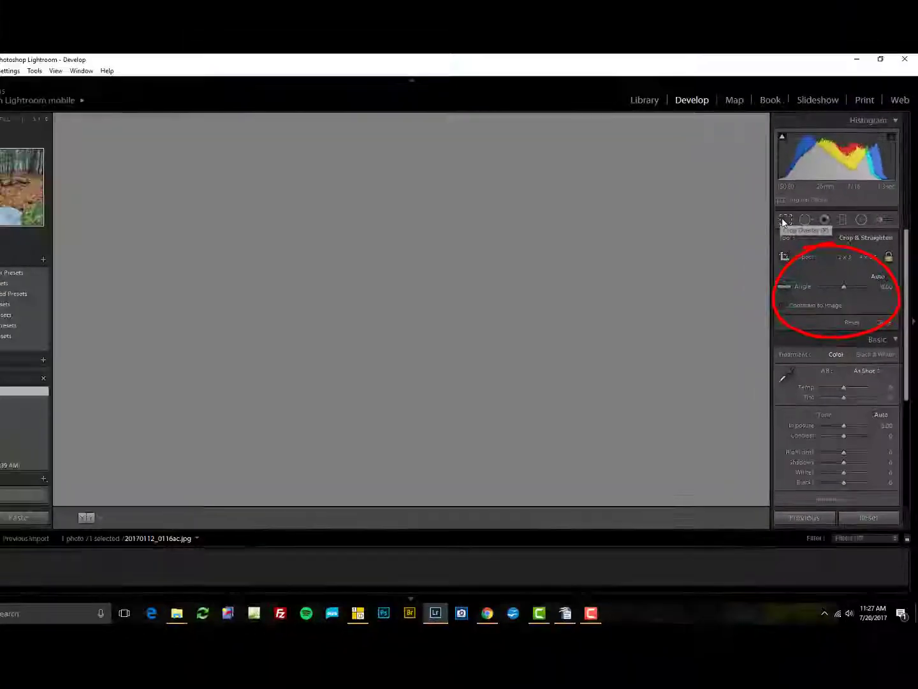
pyautogui.click(783, 219)
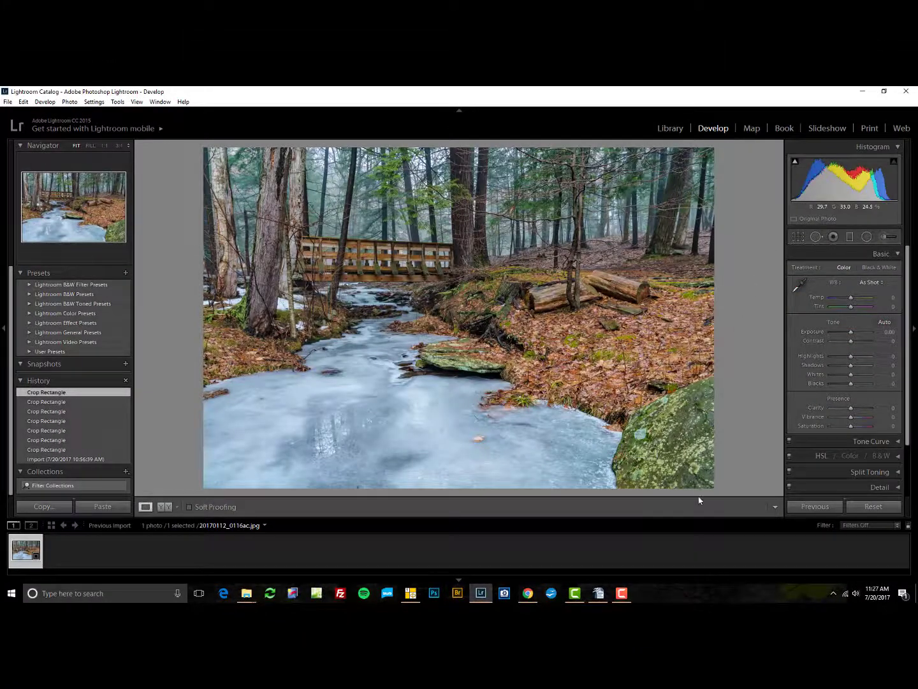
pyautogui.press('r')
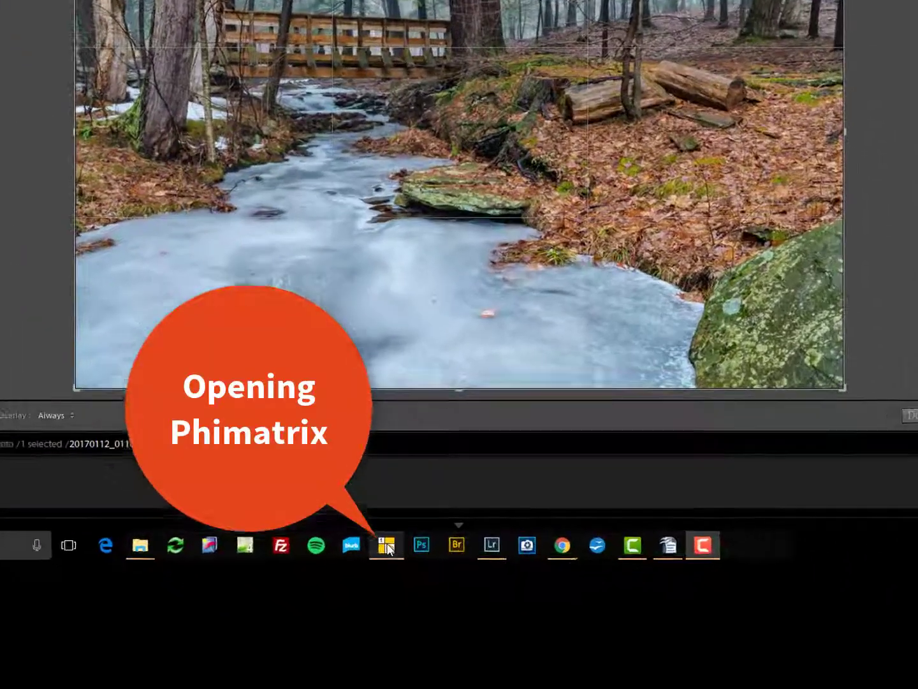
# Bring up the PhiMatrix grid, turn off Lightroom's crop overlay, and set the grid aspect to Photo 4x6.
pyautogui.moveTo(411, 594)
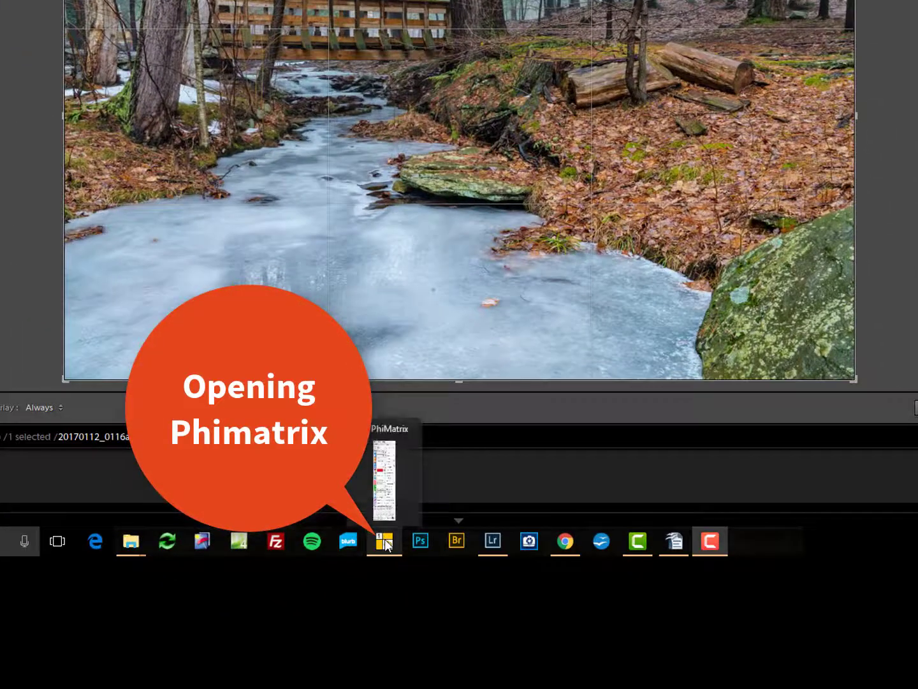
pyautogui.click(385, 542)
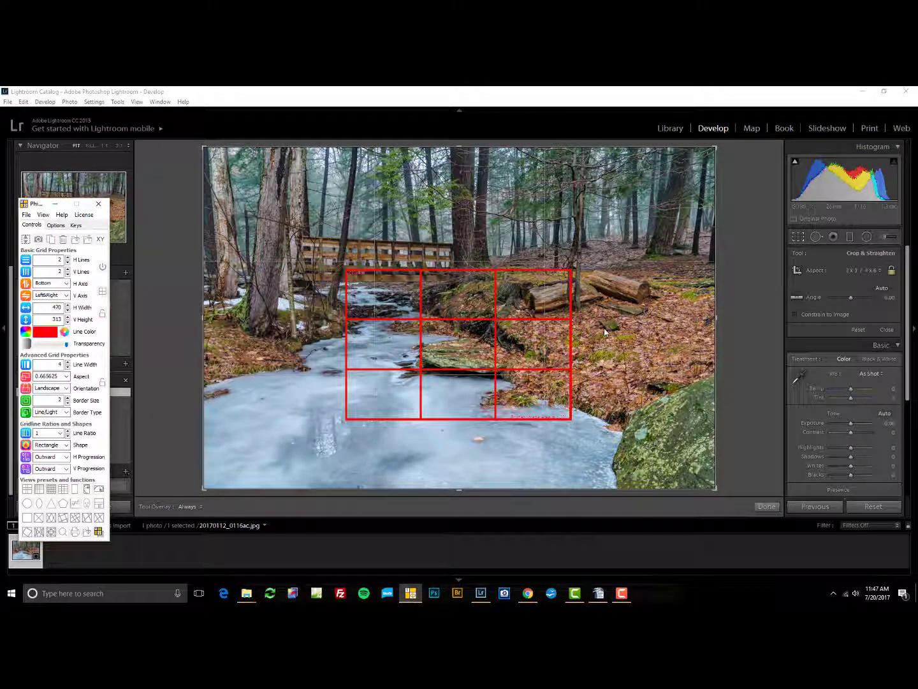
pyautogui.click(797, 239)
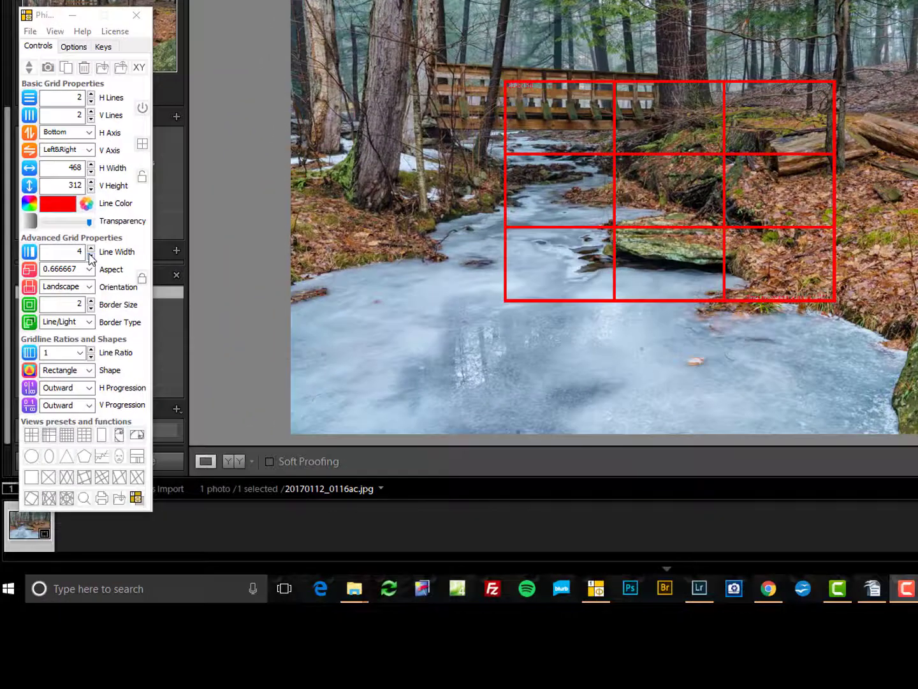
pyautogui.click(89, 268)
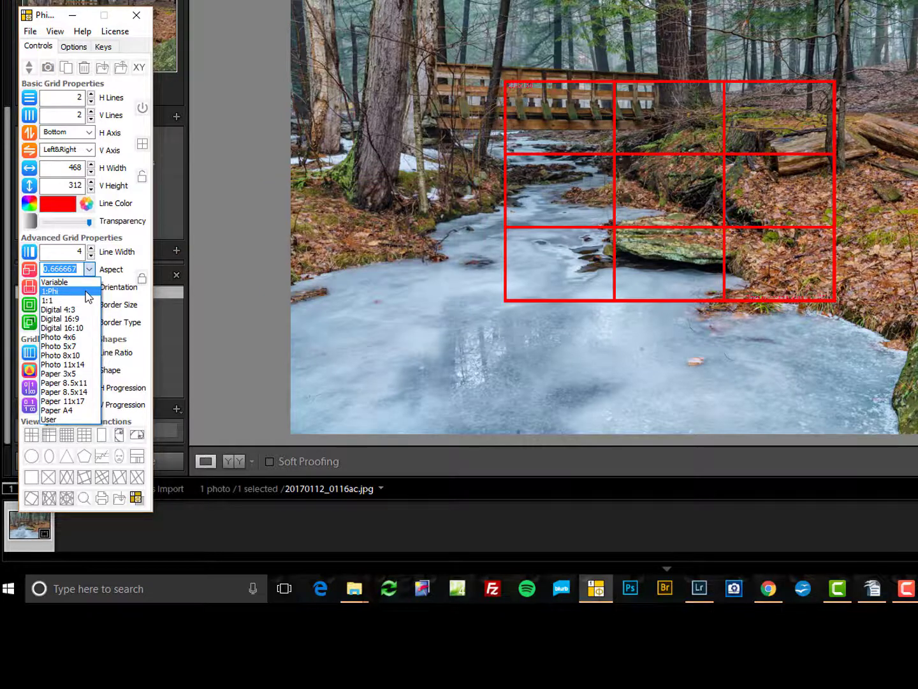
pyautogui.click(73, 337)
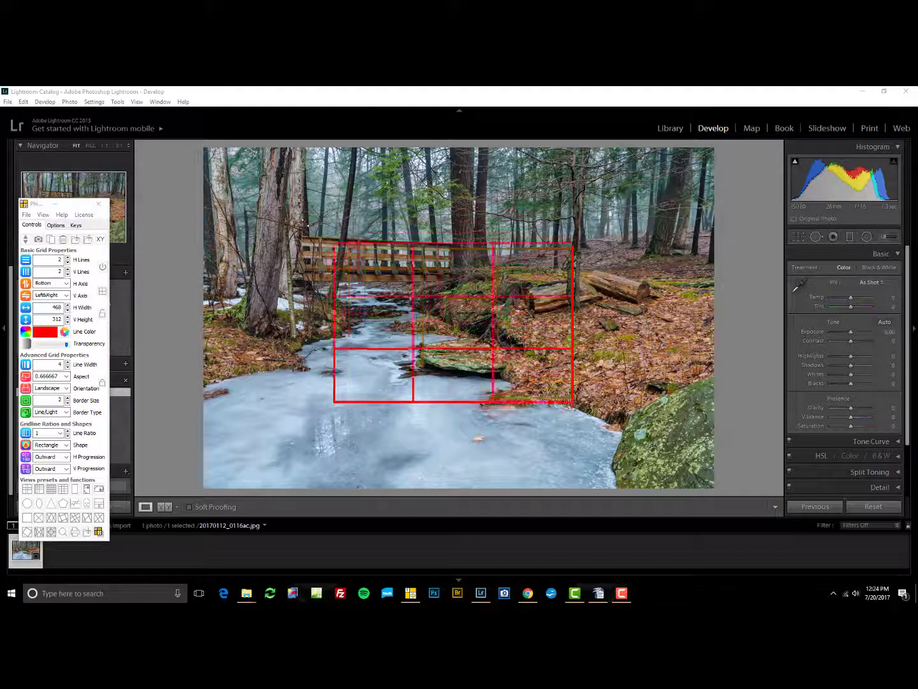
# Drag the red grid's top-left and bottom-right corners out to the photo's edges.
pyautogui.moveTo(333, 243); pyautogui.dragTo(205, 148)
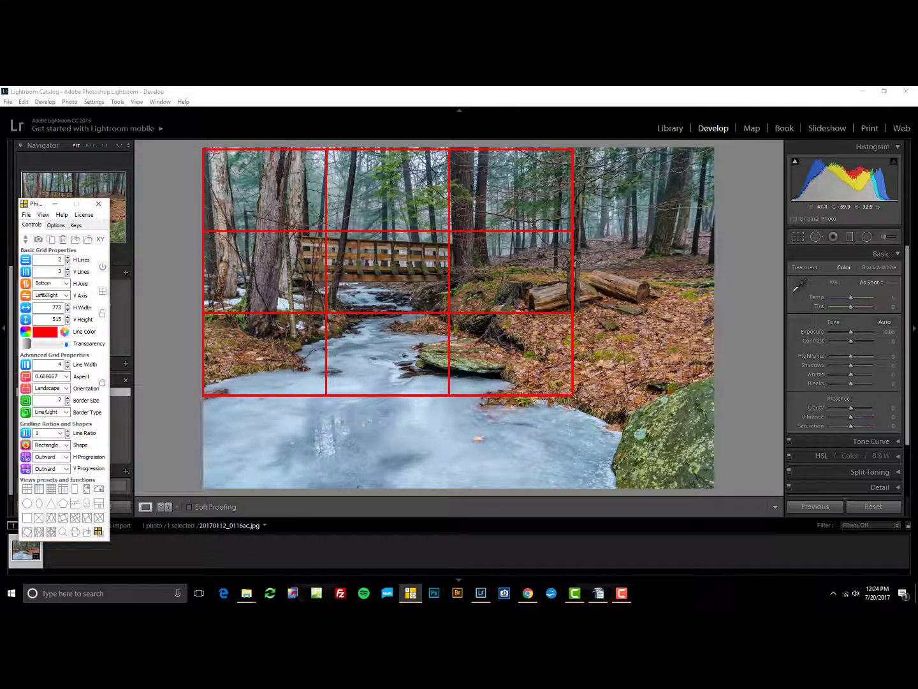
pyautogui.moveTo(573, 396); pyautogui.dragTo(718, 492)
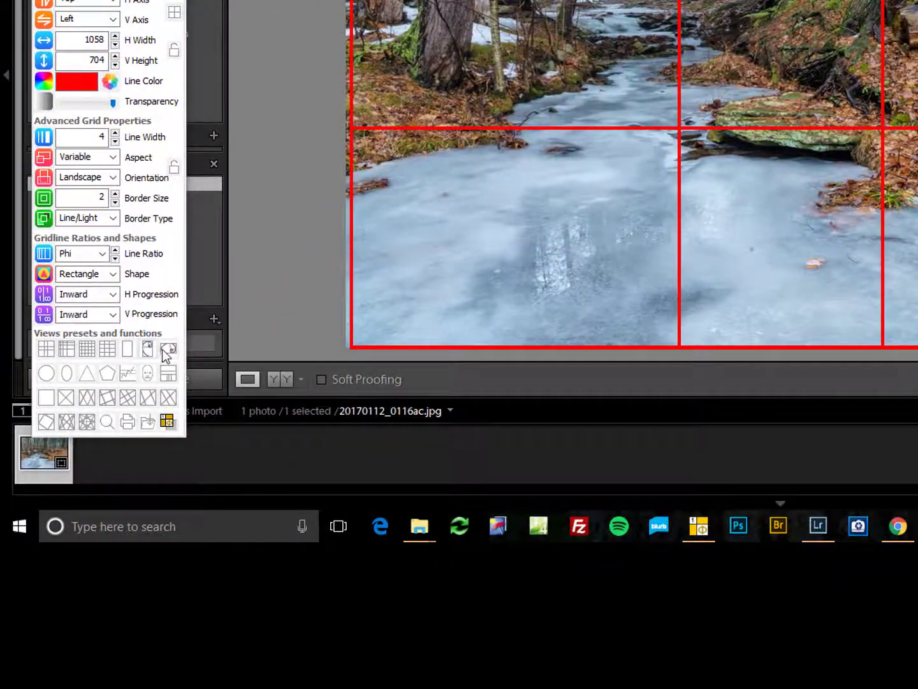
# Replace the rectangular grid with a golden spiral overlay and thicken its lines two steps.
pyautogui.click(162, 365)
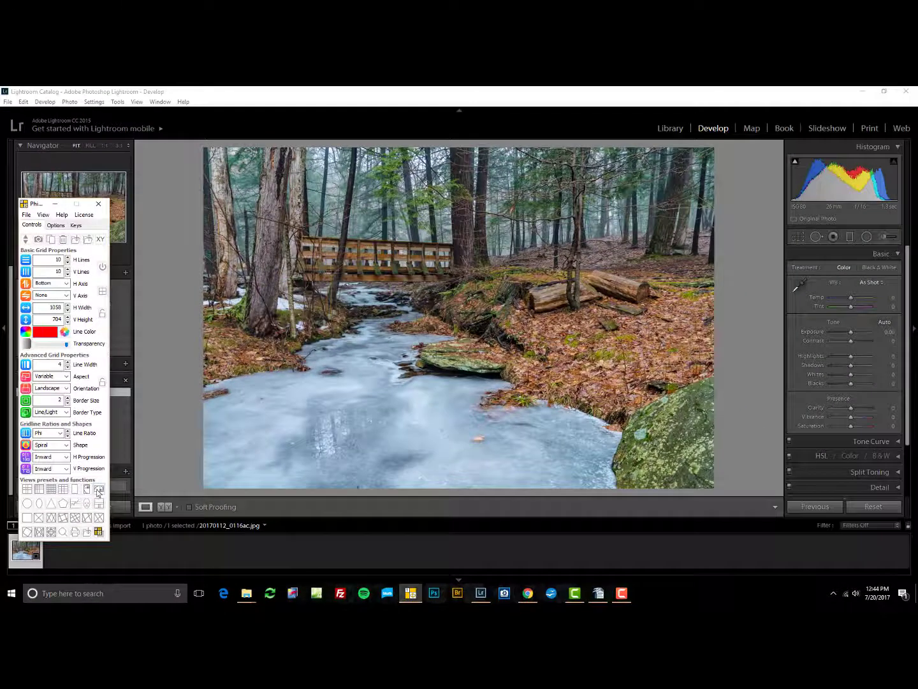
pyautogui.click(96, 493)
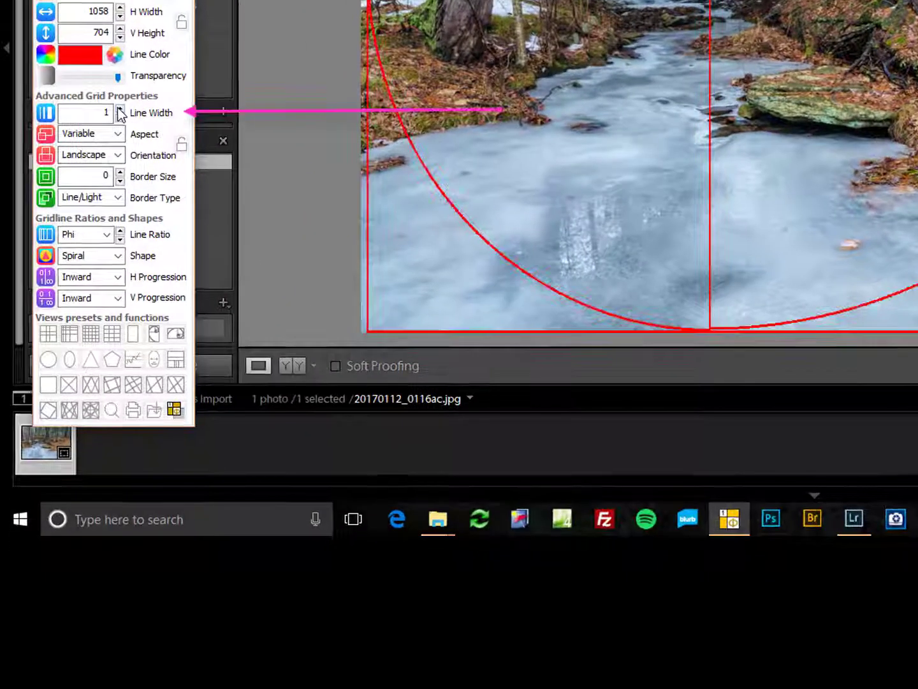
pyautogui.click(120, 109)
pyautogui.click(119, 109)
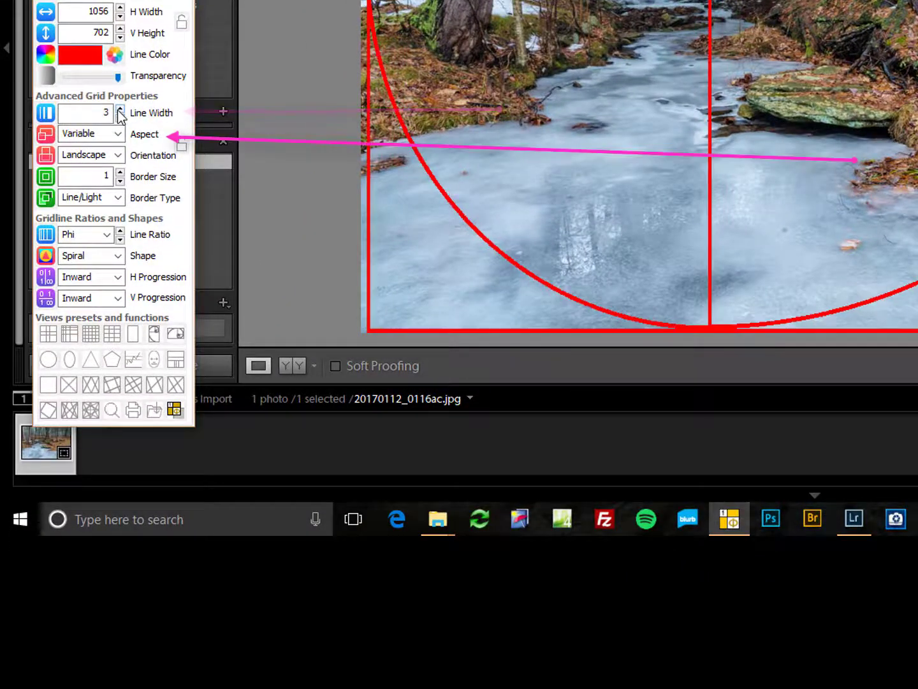
# Shrink the spiral grid from both corners to 988 x 659 inside the photo.
pyautogui.click(118, 135)
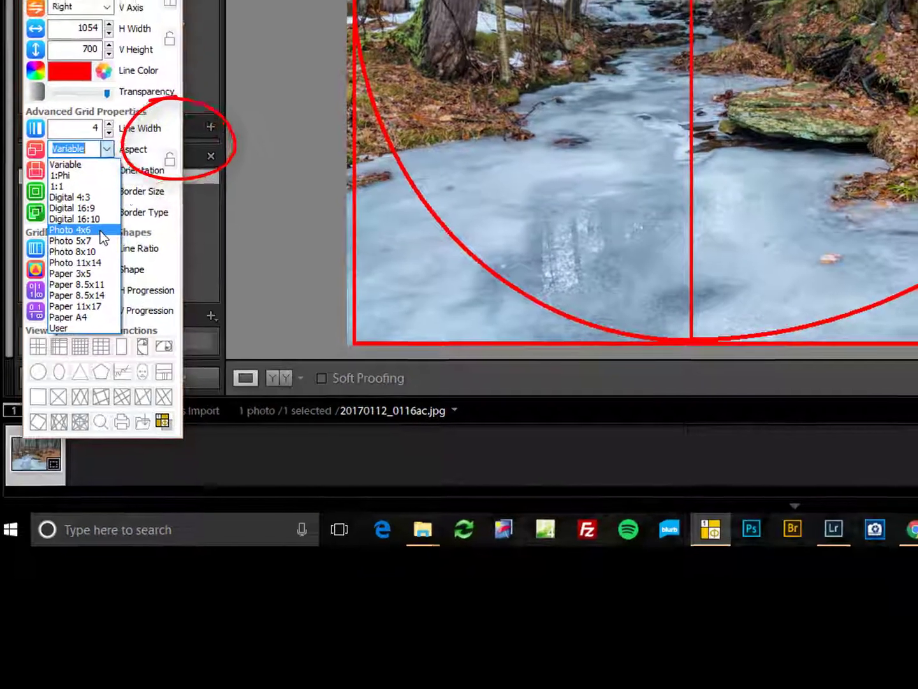
pyautogui.click(112, 220)
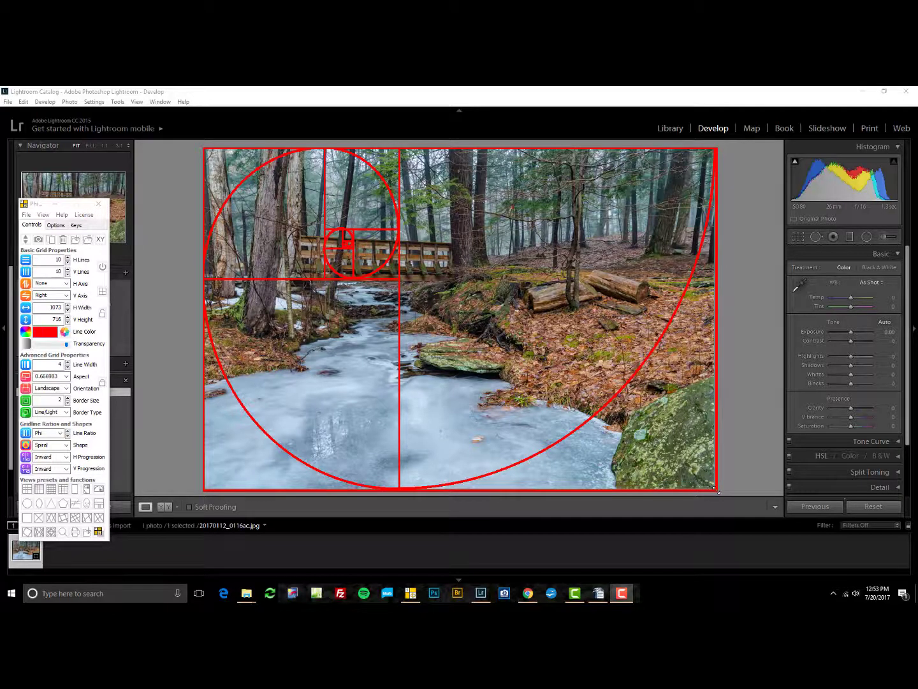
pyautogui.moveTo(715, 490); pyautogui.dragTo(692, 475)
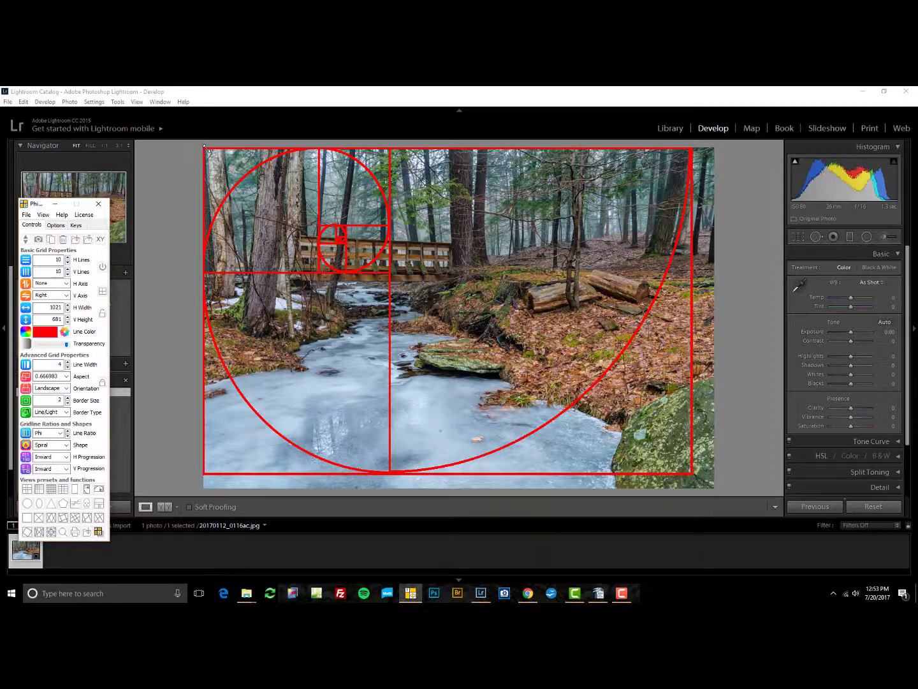
pyautogui.moveTo(204, 146); pyautogui.dragTo(220, 161)
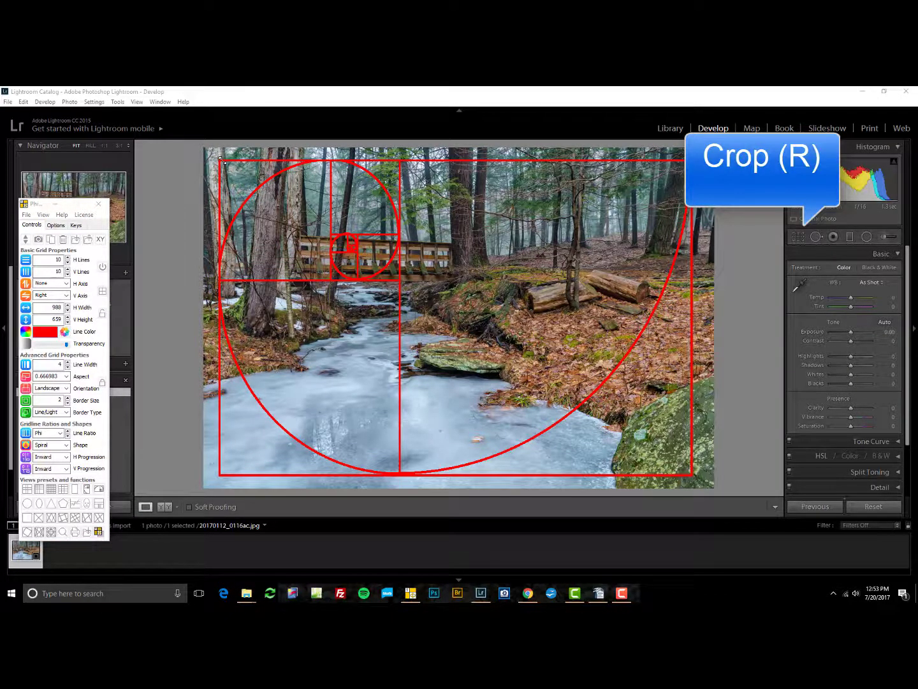
# Draw a freehand crop frame along the golden-spiral grid's outer edges and commit the crop.
pyautogui.click(222, 160)
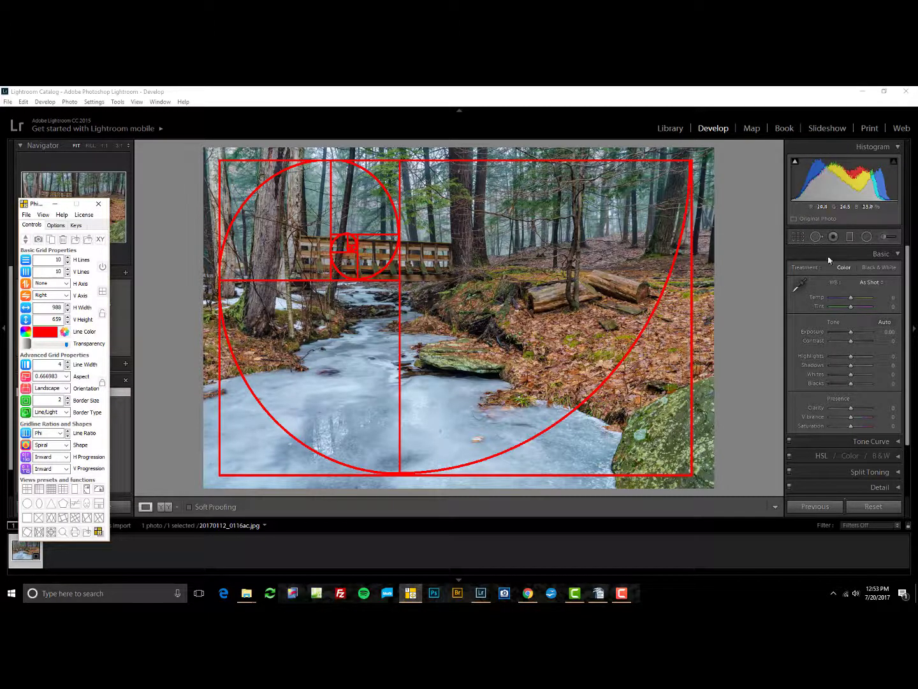
pyautogui.click(802, 239)
pyautogui.click(800, 238)
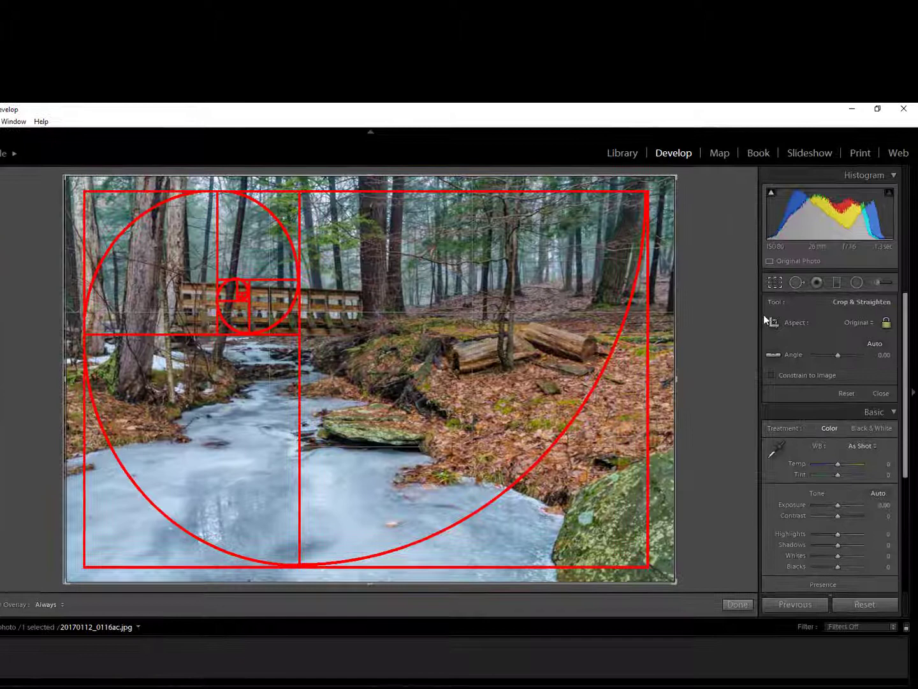
pyautogui.click(773, 322)
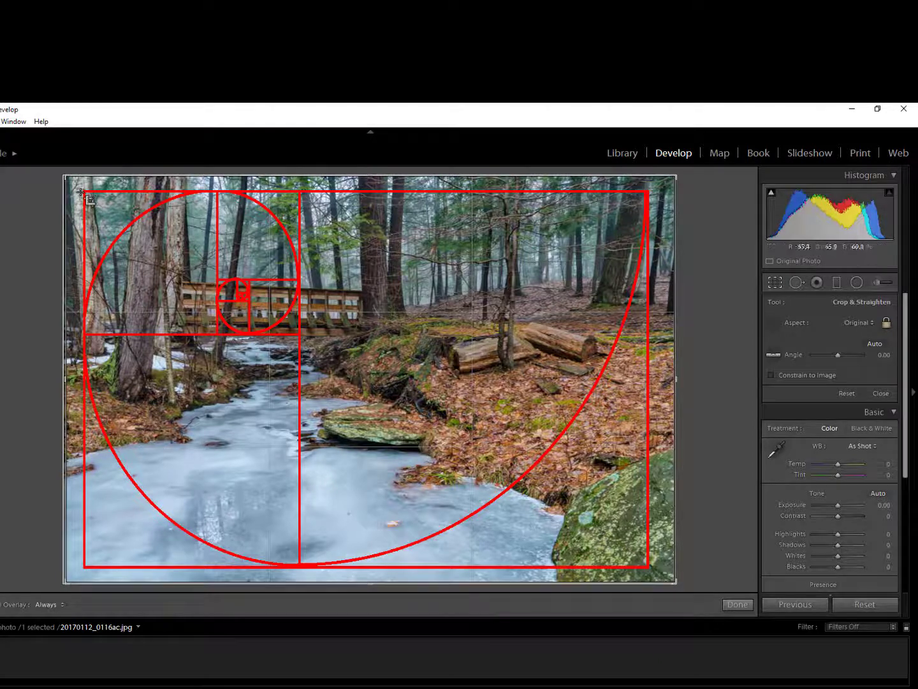
pyautogui.moveTo(179, 382); pyautogui.dragTo(490, 498)
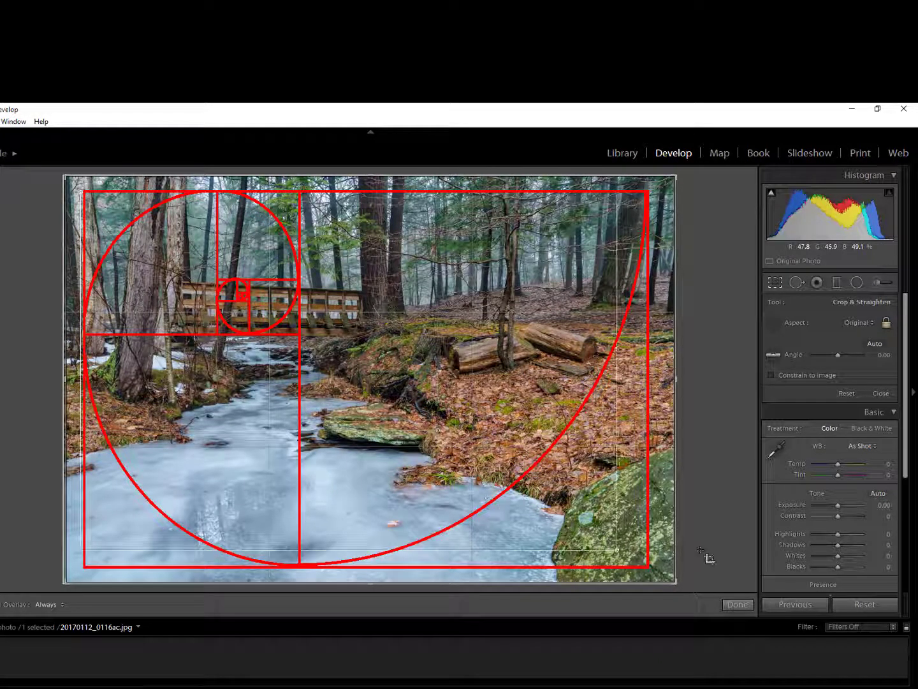
pyautogui.moveTo(708, 556); pyautogui.dragTo(789, 574)
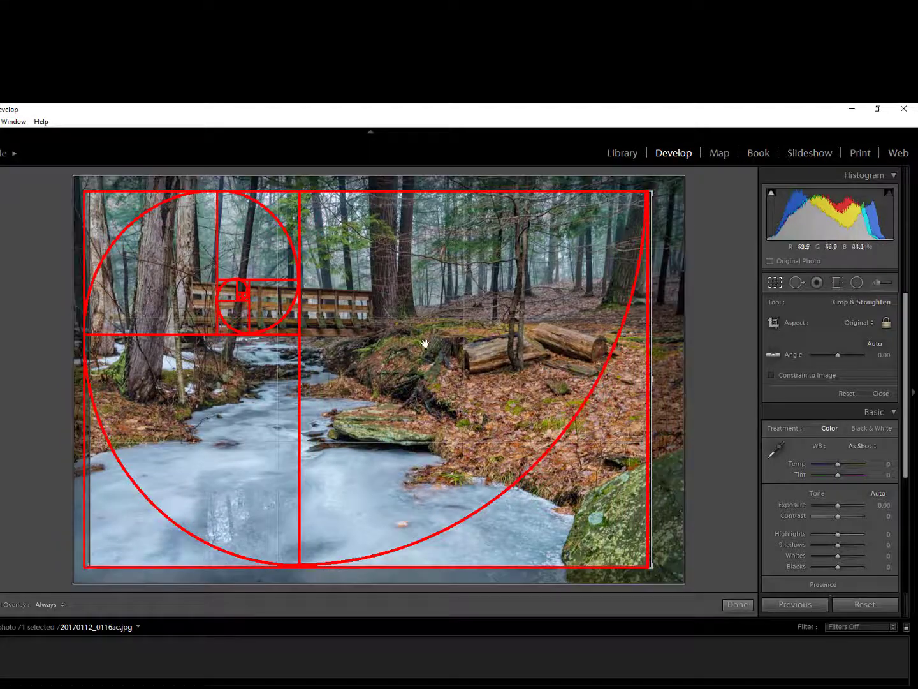
pyautogui.press('Return')
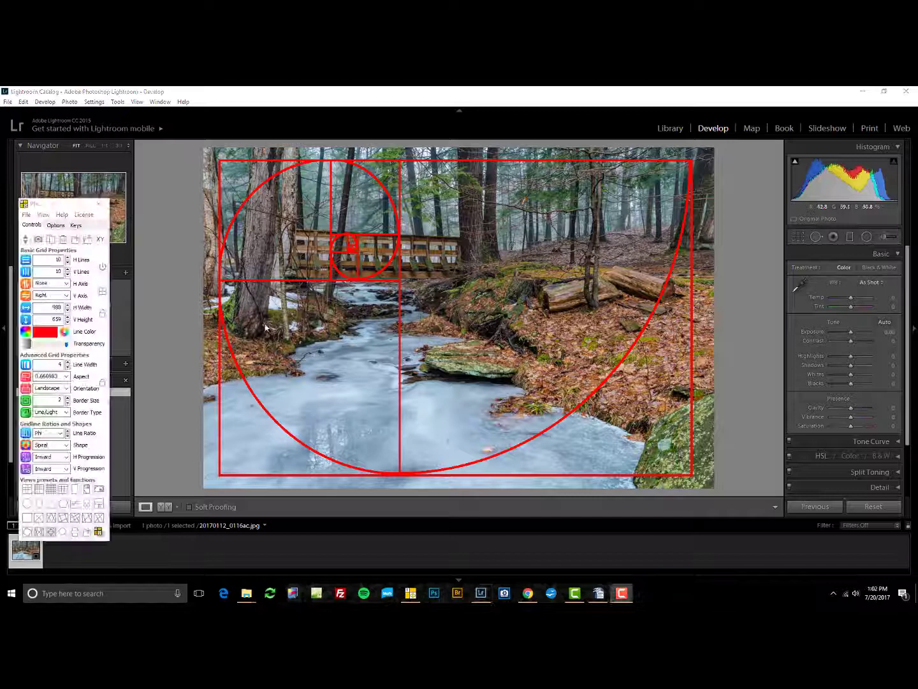
# Export the cropped photo from the Library with Filename - Sequence naming.
pyautogui.click(55, 206)
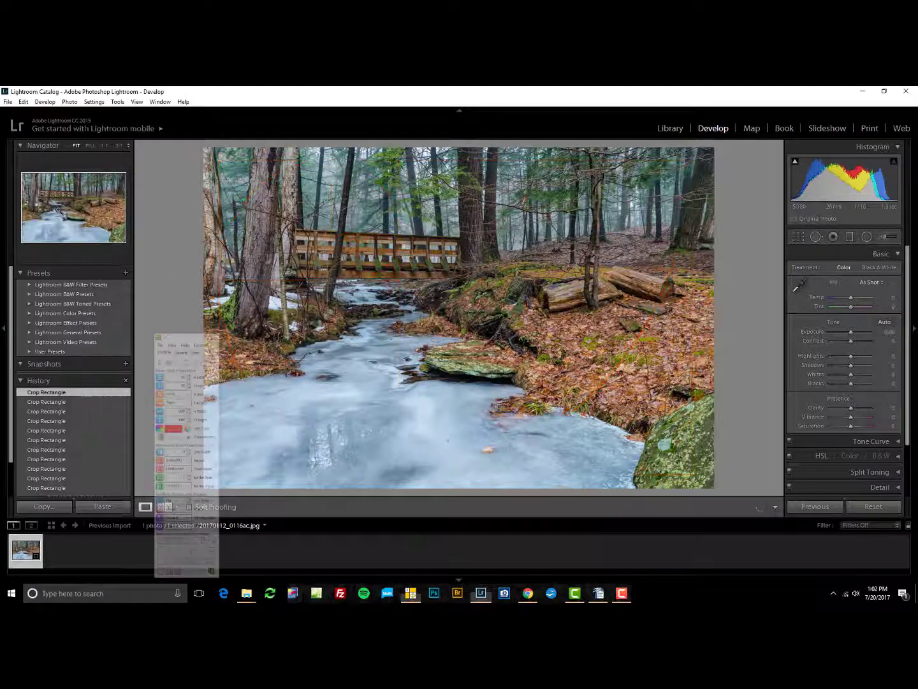
pyautogui.click(667, 130)
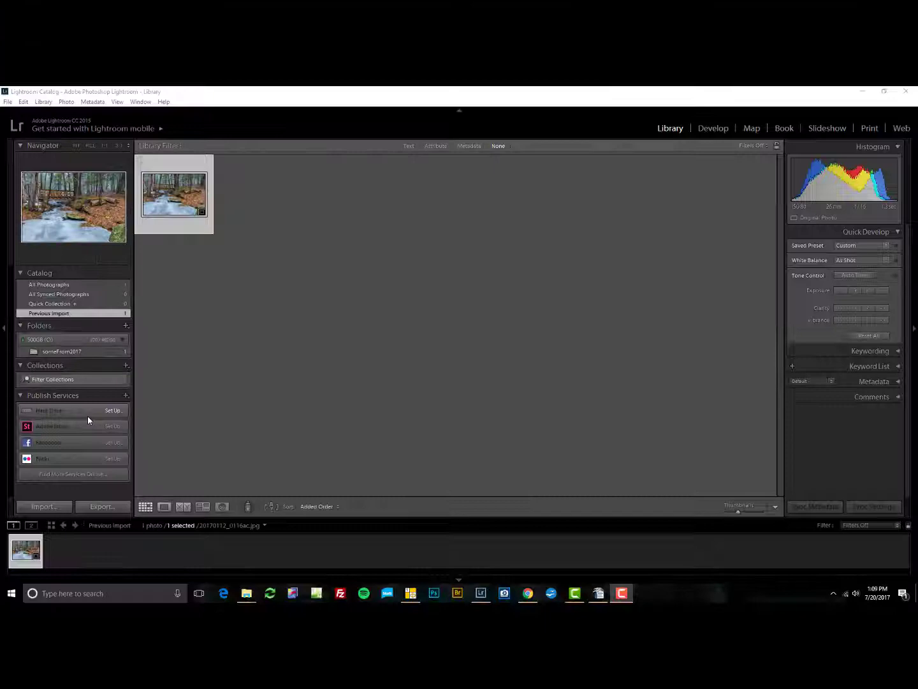
pyautogui.click(118, 505)
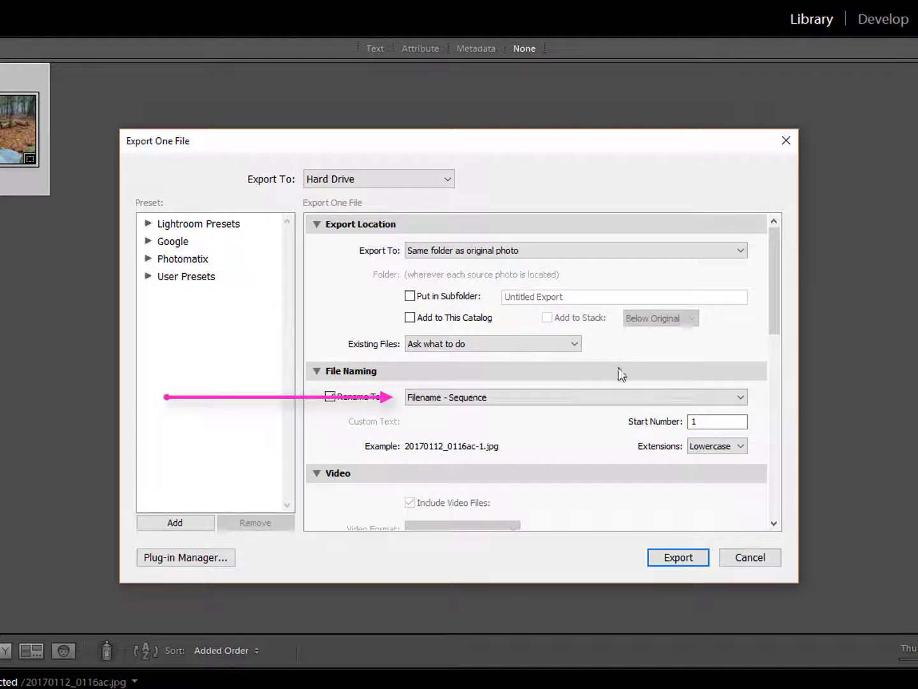
pyautogui.click(741, 398)
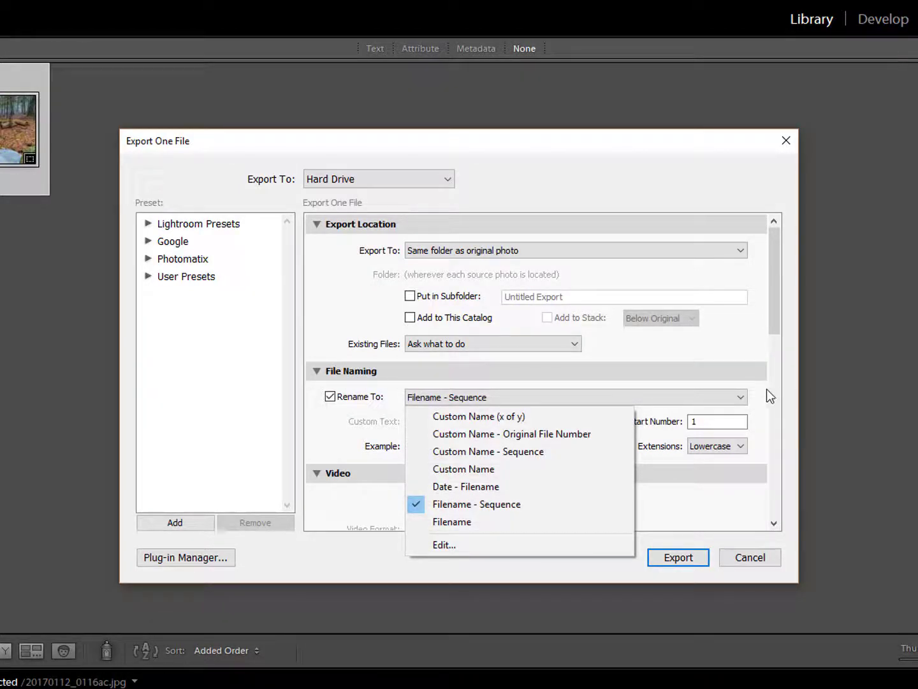
pyautogui.click(765, 403)
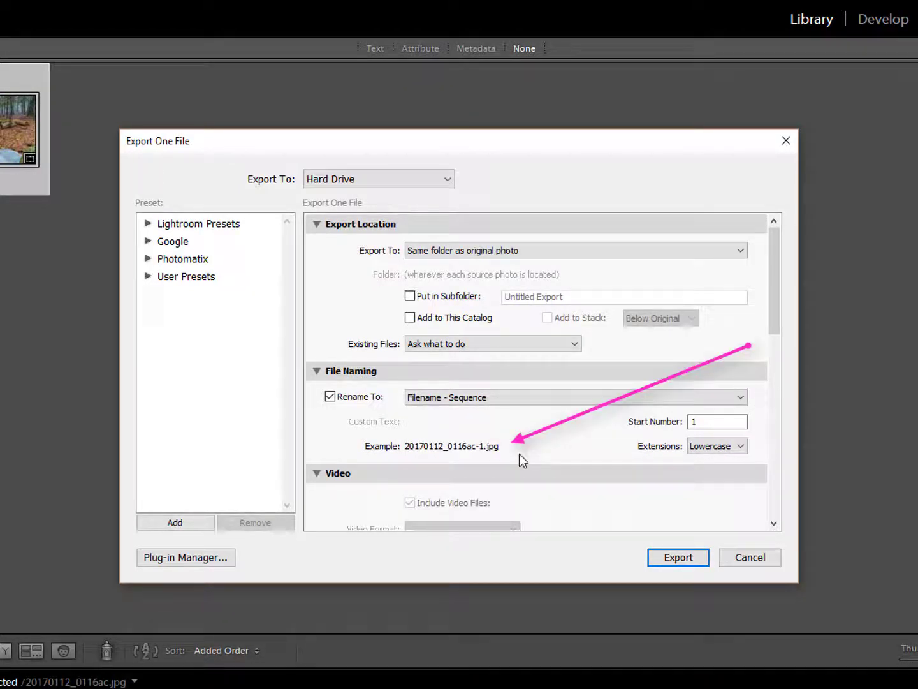
pyautogui.click(663, 556)
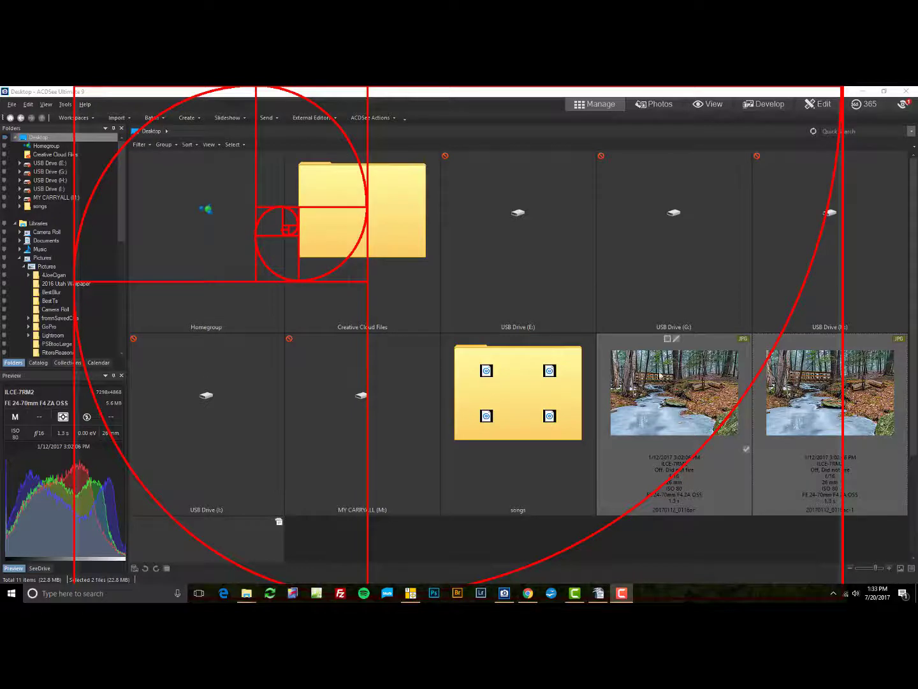
# Select the original stream photo's thumbnail to compare it with 20170112_0116ac-1.jpg.
pyautogui.click(676, 376)
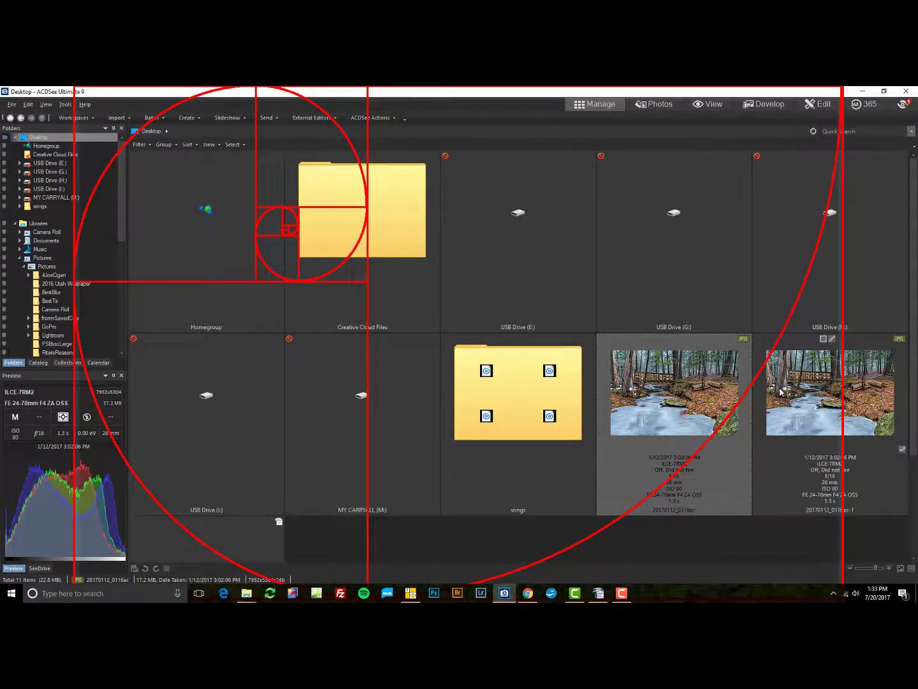